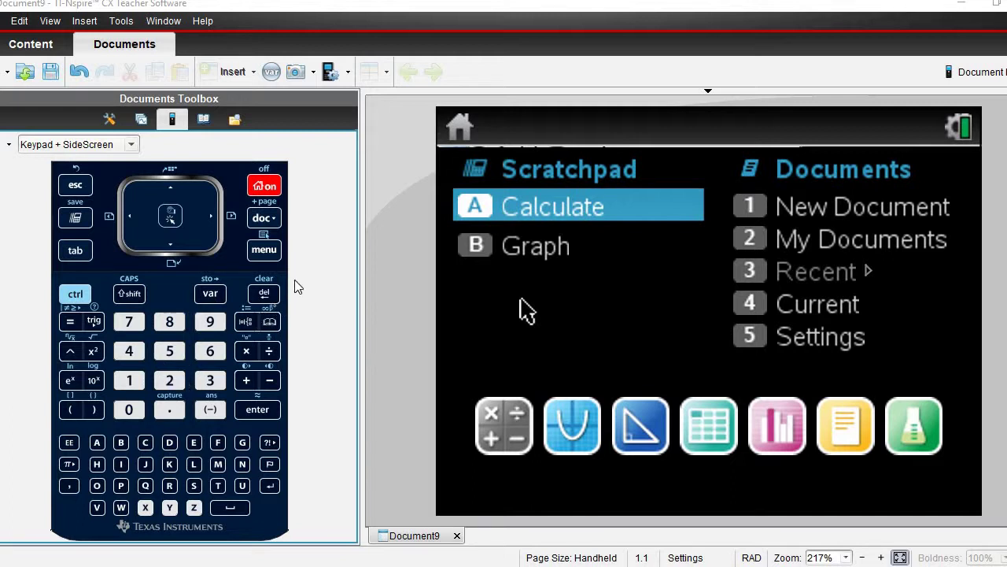
# - Start a new document with a Calculator page from the Home screen
pyautogui.click(506, 433)
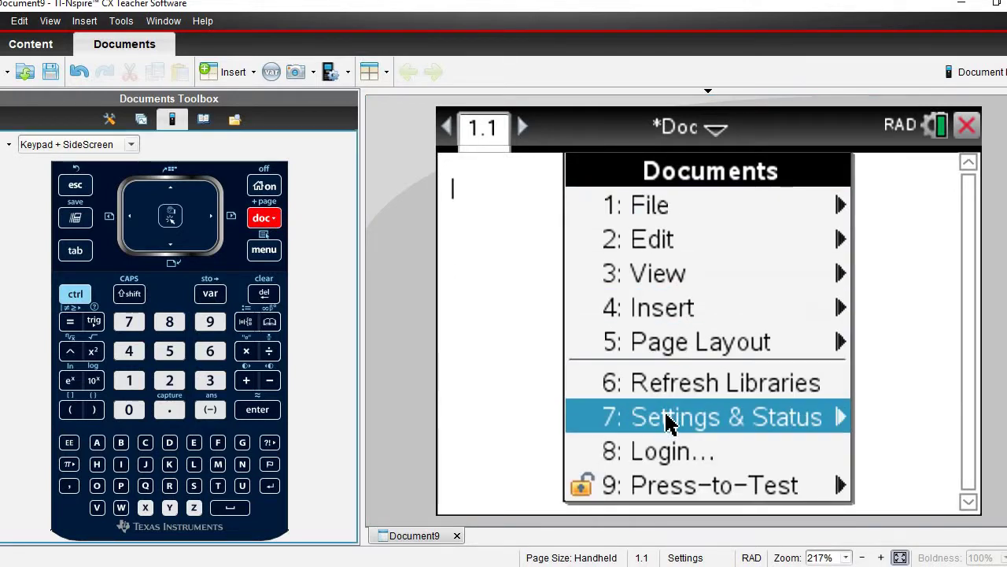
# - Open Document Settings from the Settings & Status menu
pyautogui.moveTo(663, 428)
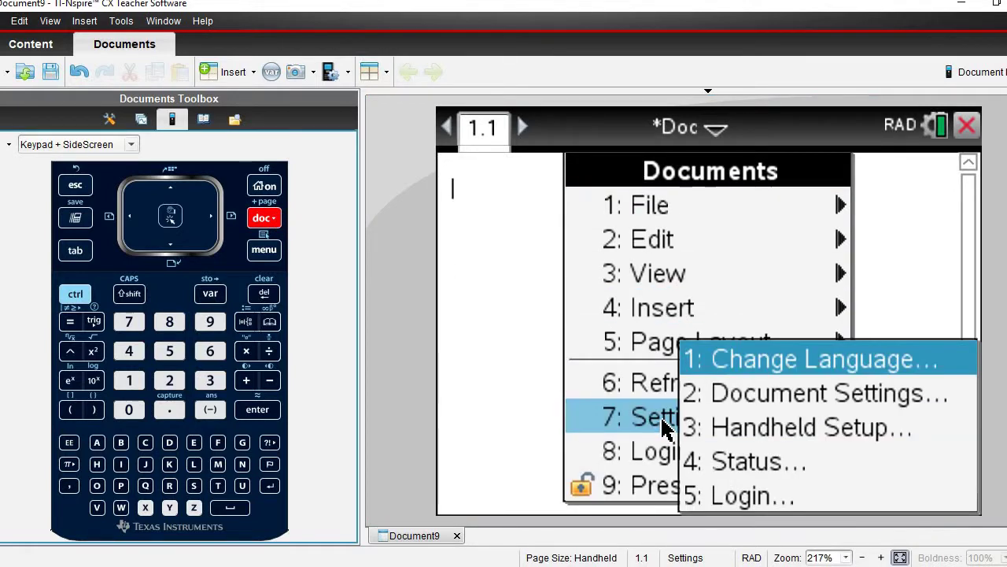
pyautogui.click(173, 383)
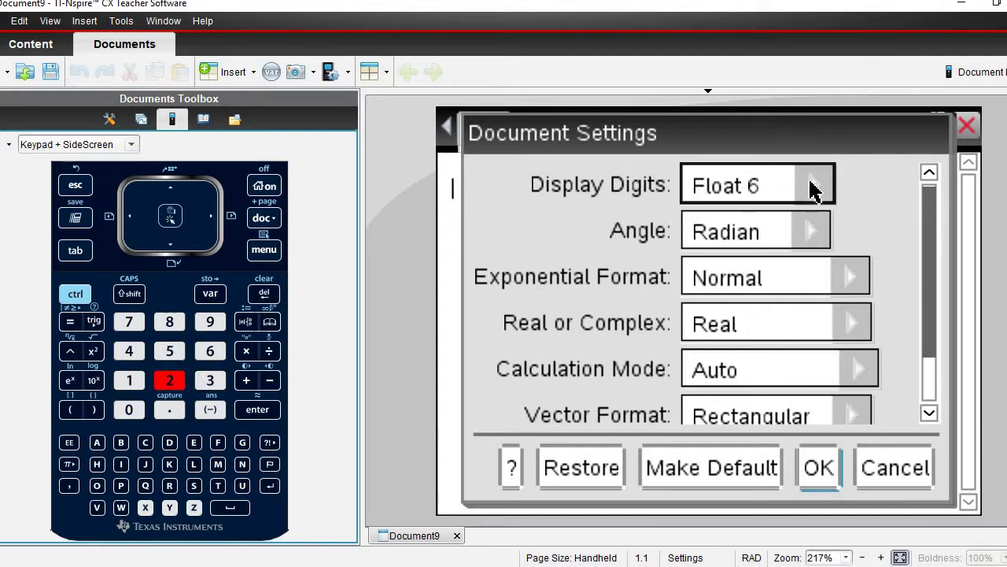
# - Change Display Digits from Float 6 to Float
pyautogui.click(814, 192)
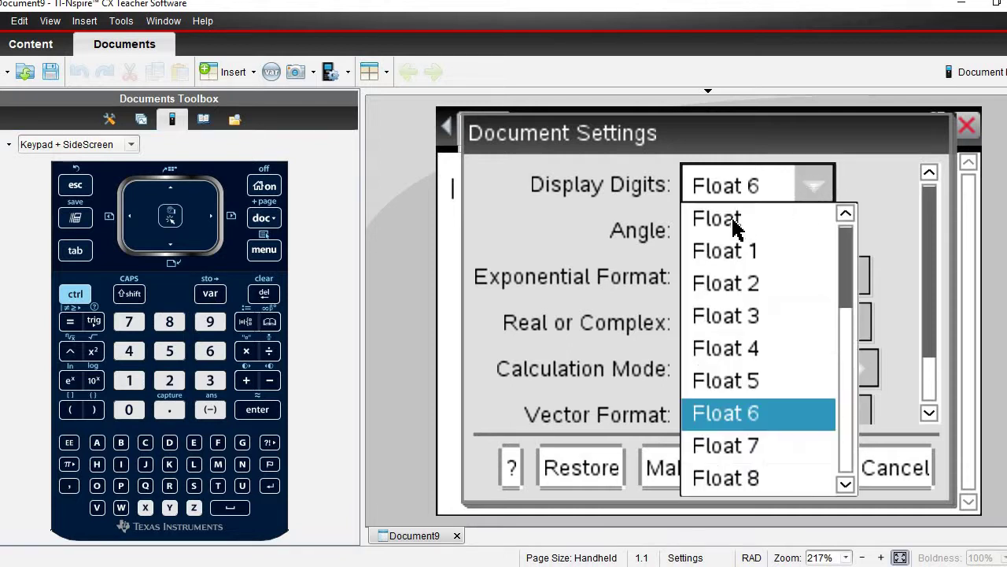
pyautogui.click(718, 224)
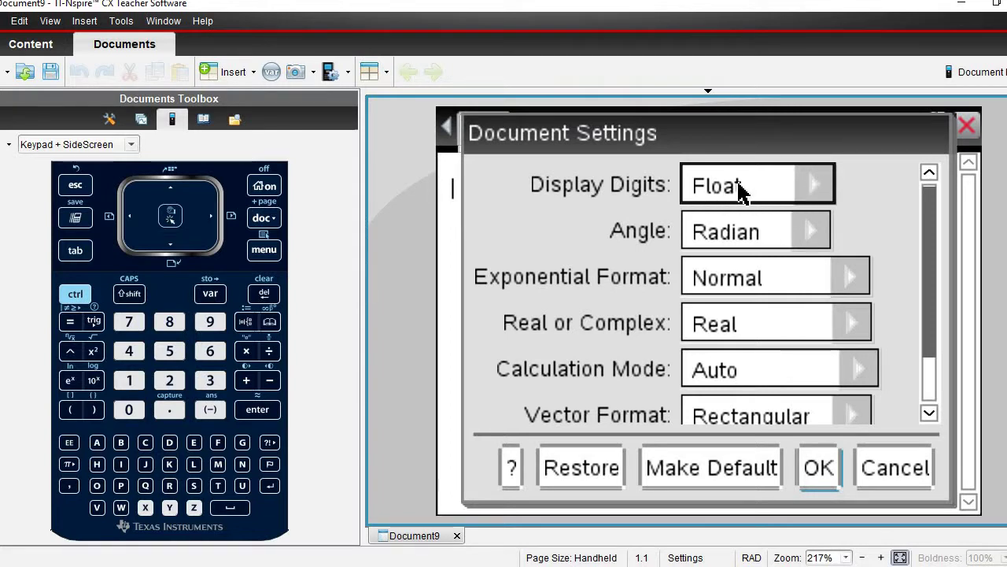
pyautogui.click(823, 188)
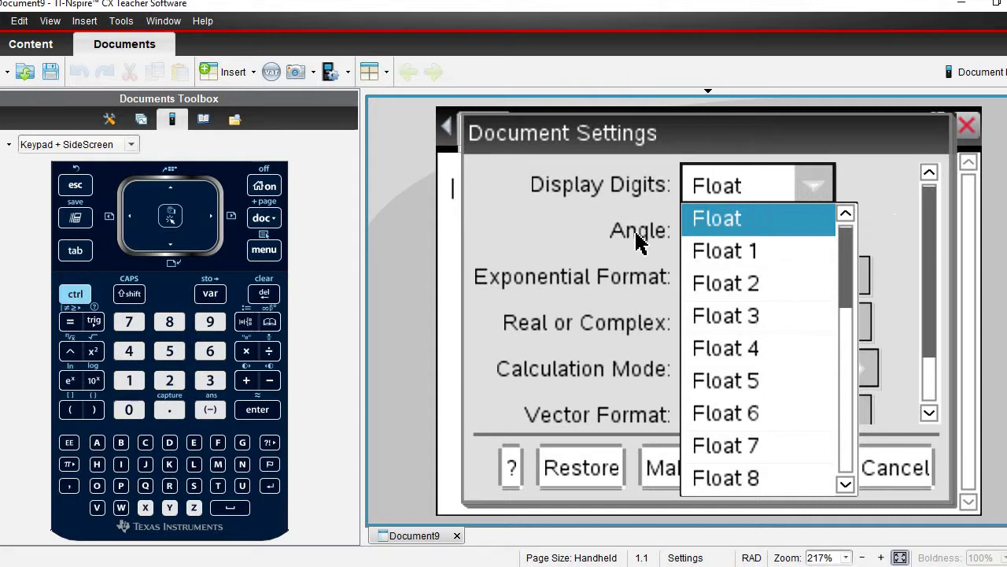
pyautogui.click(708, 220)
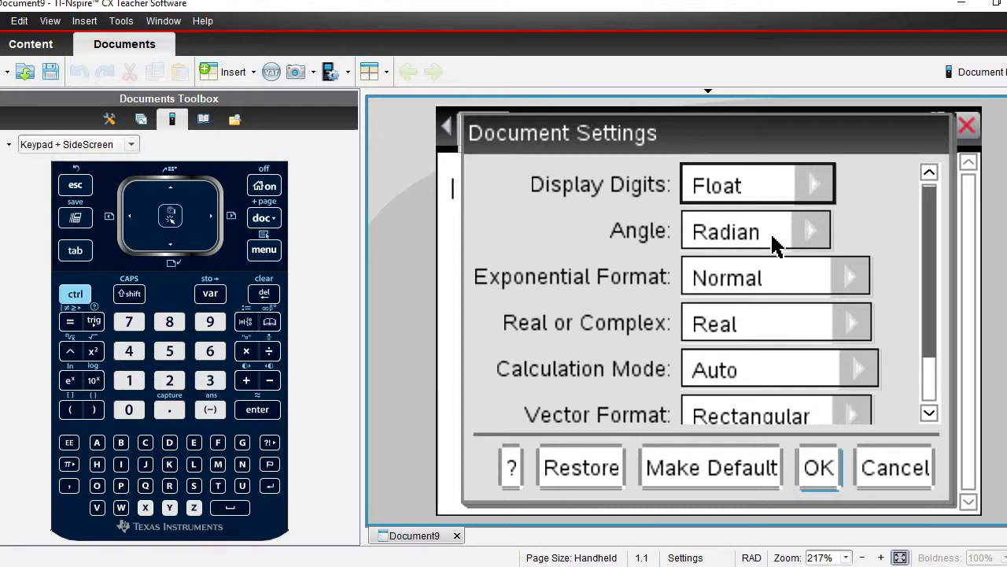
# - Set Angle to Degree and Calculation Mode to Approximate, then apply the settings
pyautogui.click(817, 240)
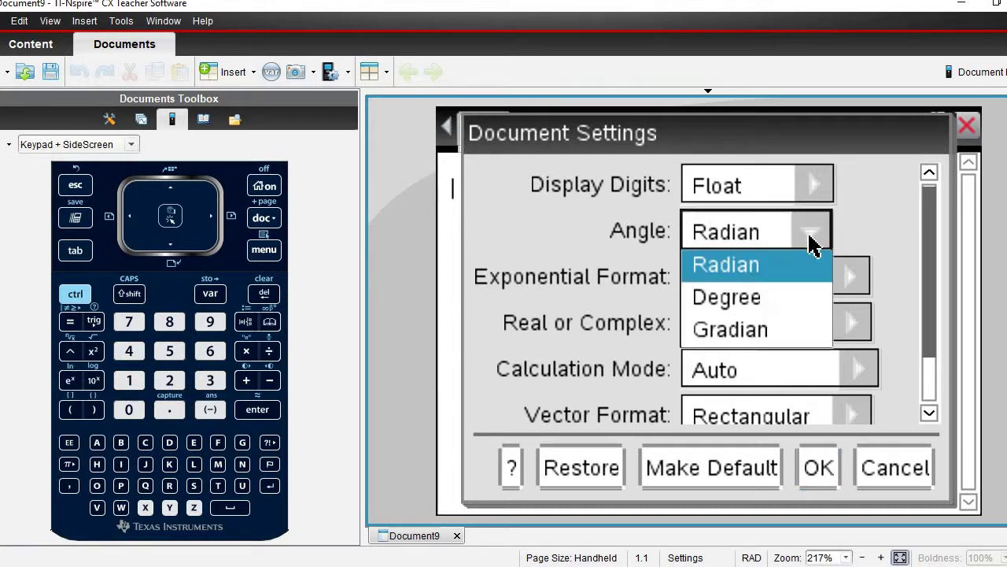
pyautogui.click(742, 295)
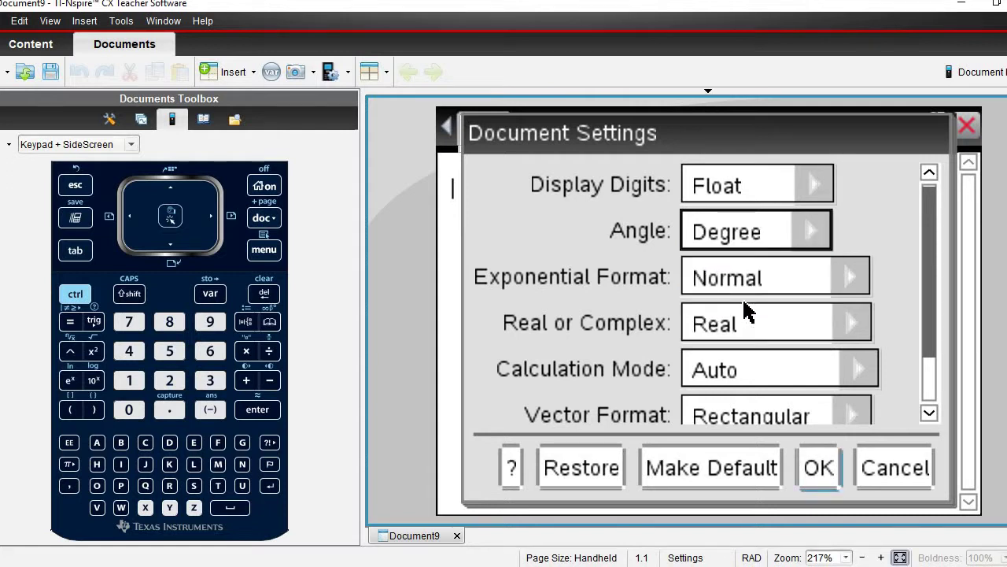
pyautogui.click(860, 378)
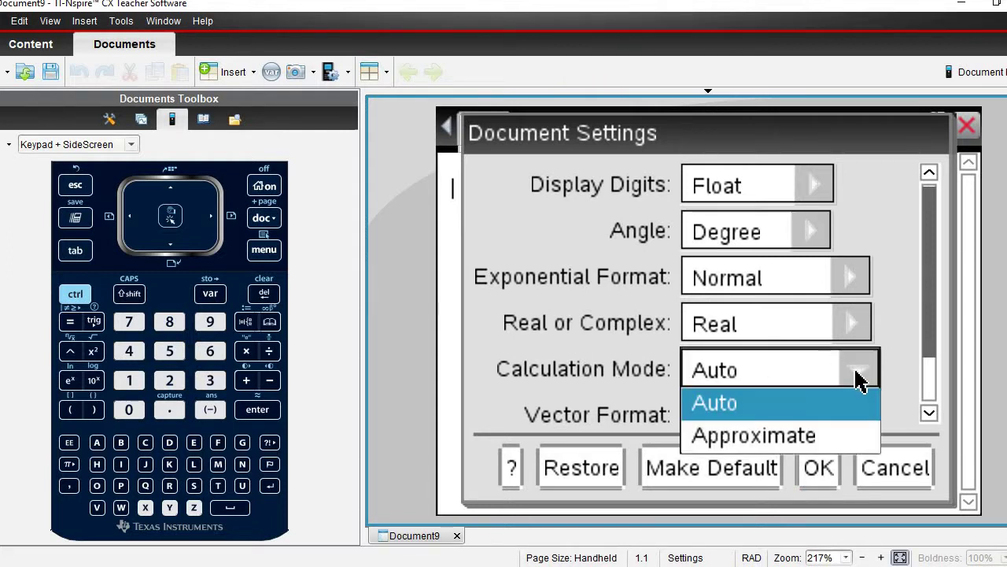
pyautogui.click(745, 435)
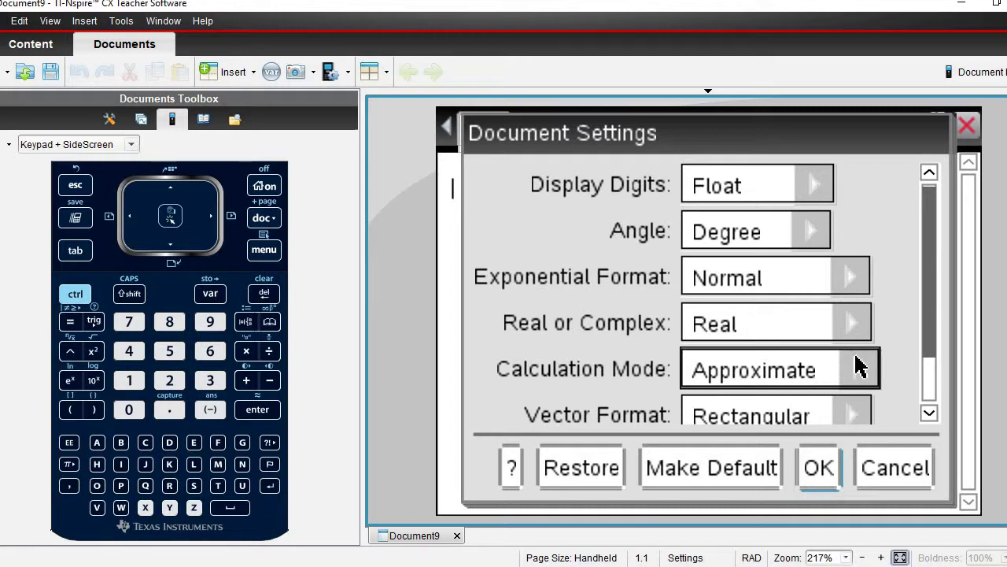
pyautogui.click(823, 477)
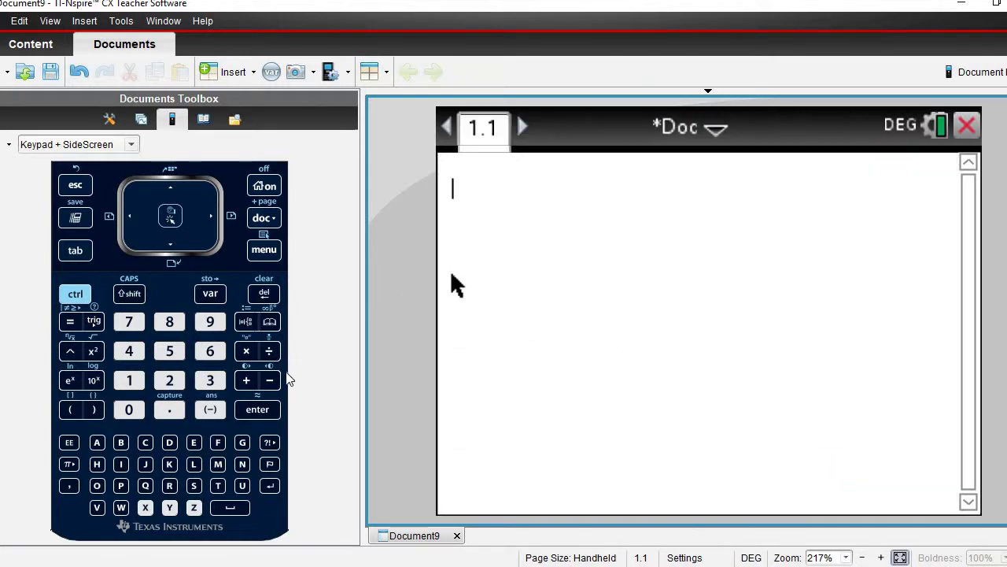
# - Enter 50.128 on the keypad and bring up the command catalog
pyautogui.click(169, 351)
pyautogui.click(129, 410)
pyautogui.click(169, 410)
pyautogui.click(129, 380)
pyautogui.click(169, 380)
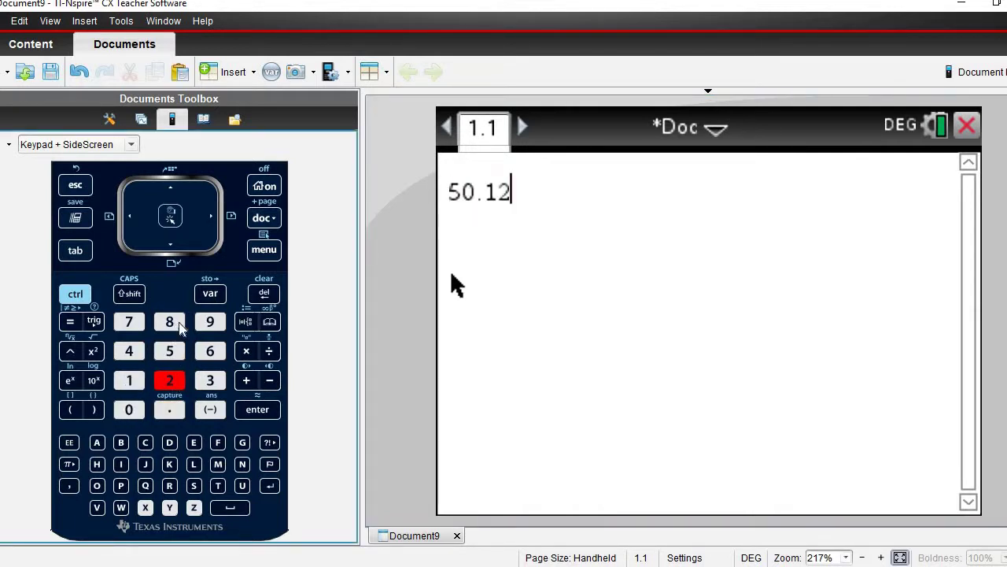
pyautogui.click(169, 321)
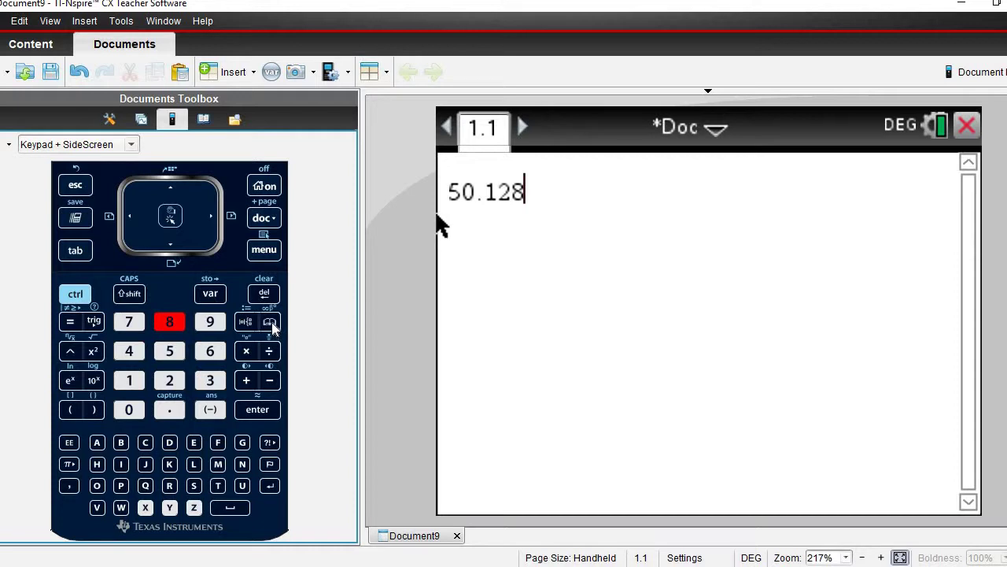
pyautogui.click(270, 322)
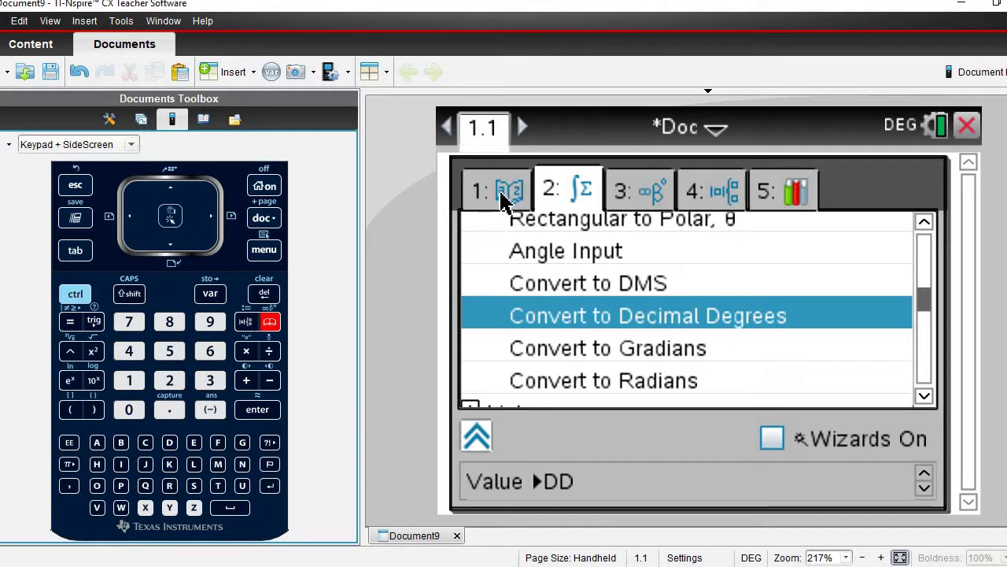
# - Append Convert to DMS from the catalog's Angle category to 50.128 and evaluate it, giving 50°7'40.8"
pyautogui.moveTo(927, 308); pyautogui.dragTo(935, 233)
pyautogui.click(472, 260)
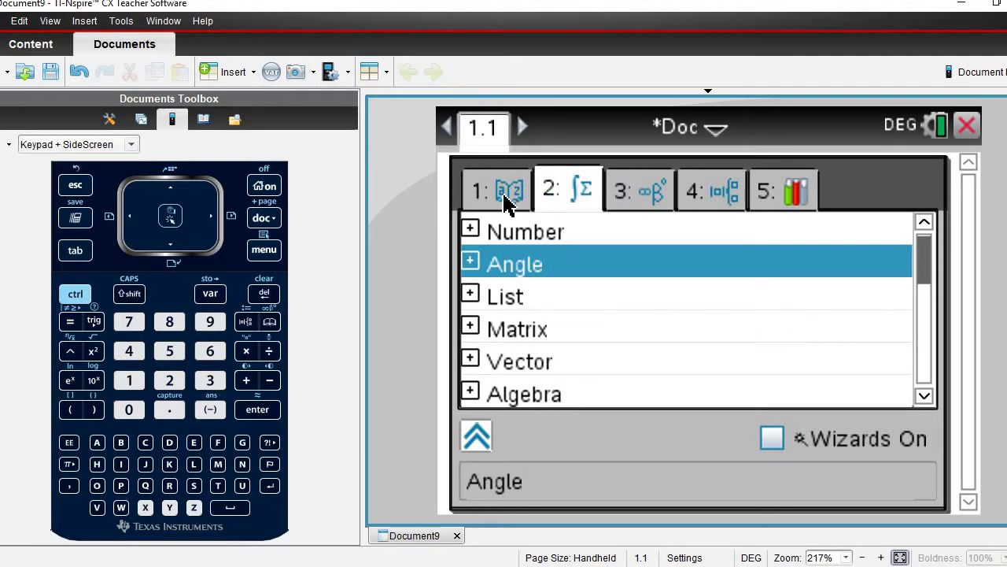
pyautogui.click(506, 203)
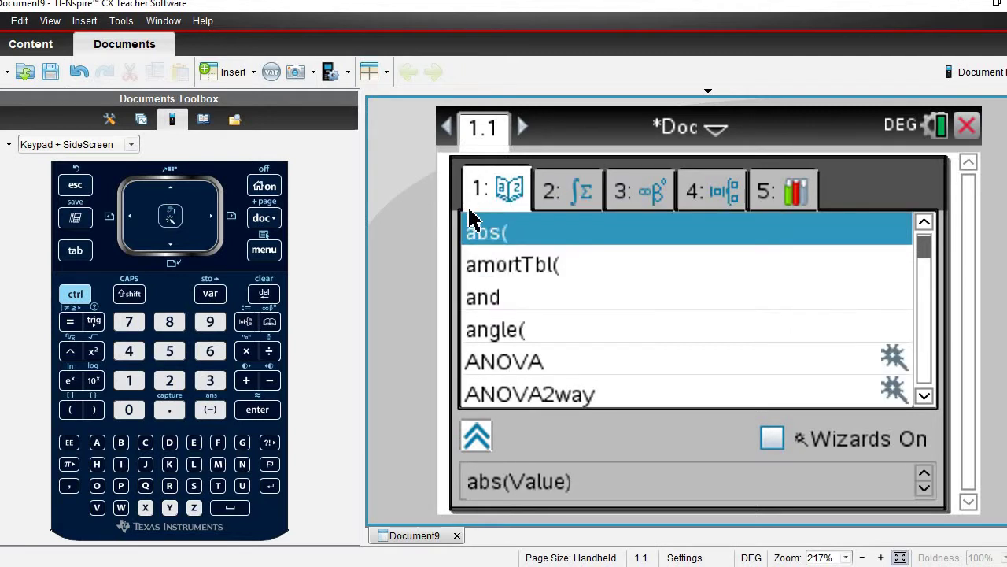
pyautogui.click(568, 199)
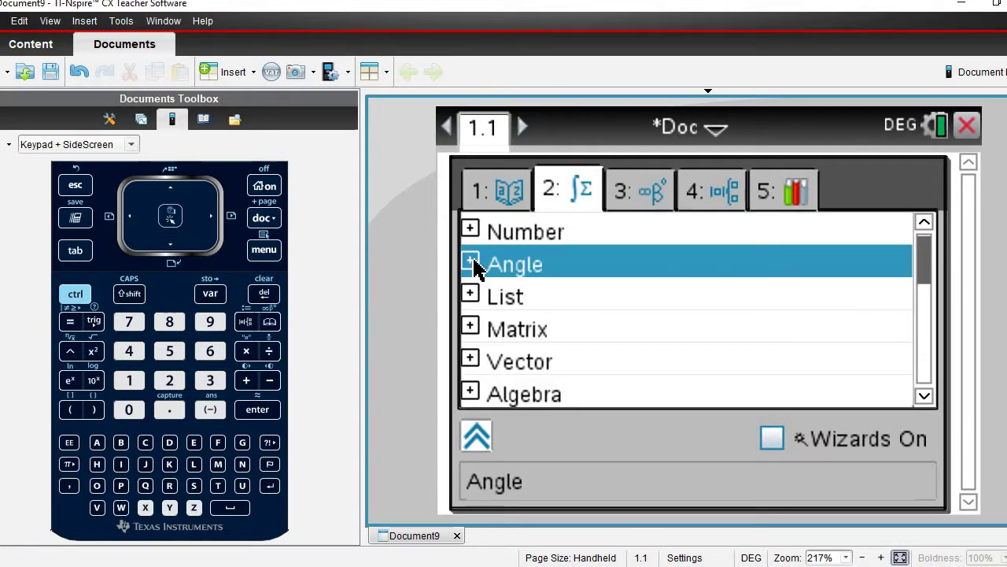
pyautogui.click(471, 265)
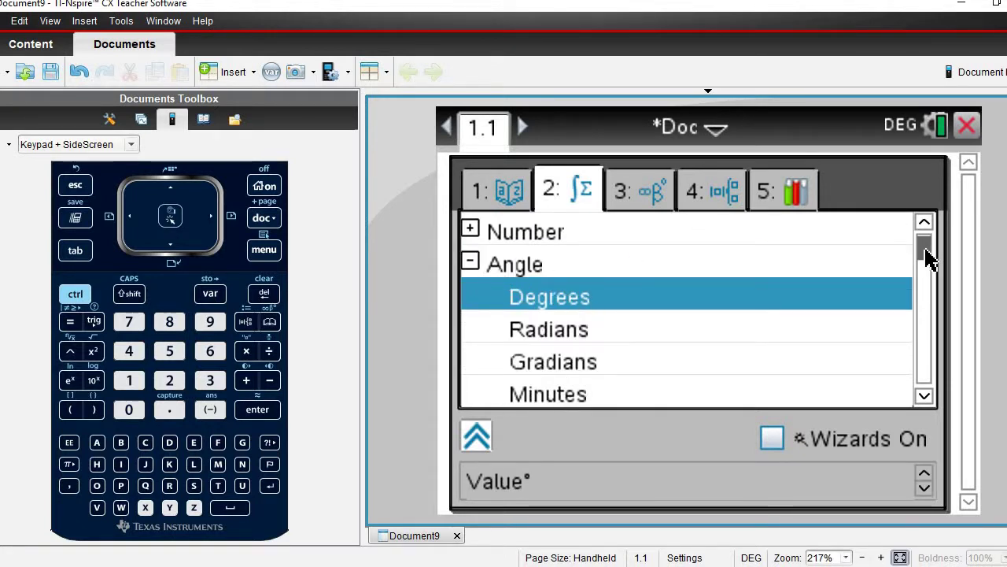
pyautogui.moveTo(926, 248); pyautogui.dragTo(934, 297)
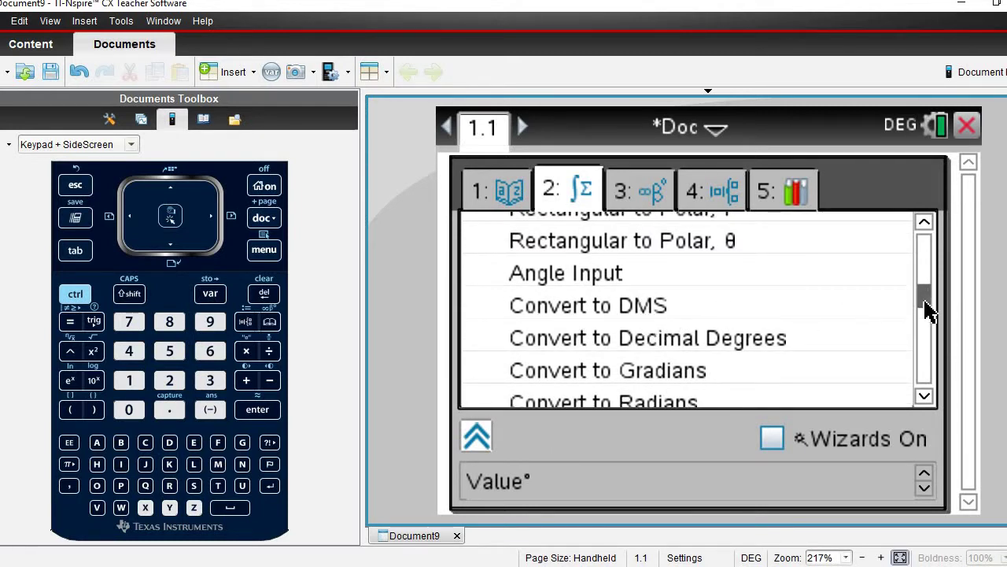
pyautogui.moveTo(927, 302); pyautogui.dragTo(937, 275)
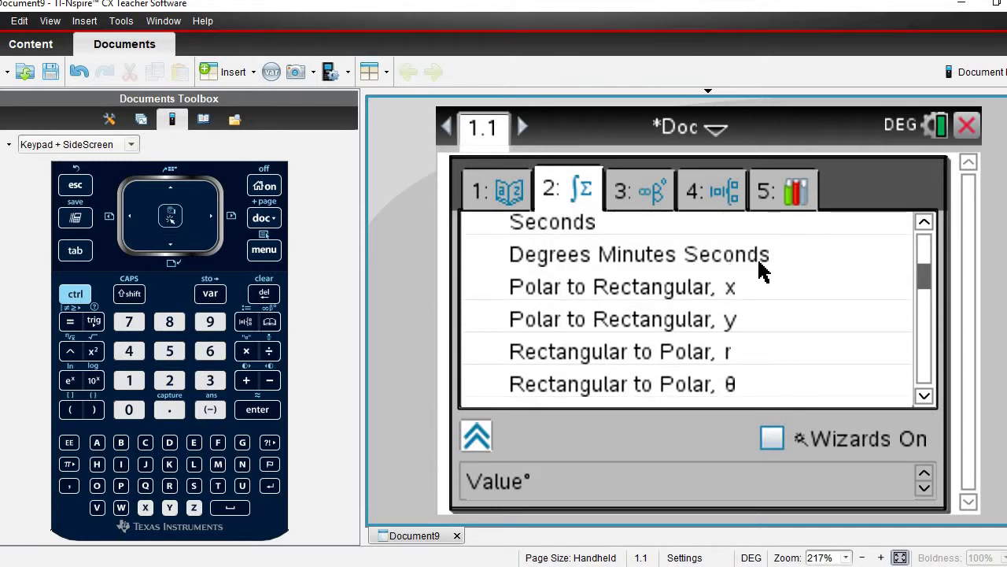
pyautogui.moveTo(929, 287); pyautogui.dragTo(939, 309)
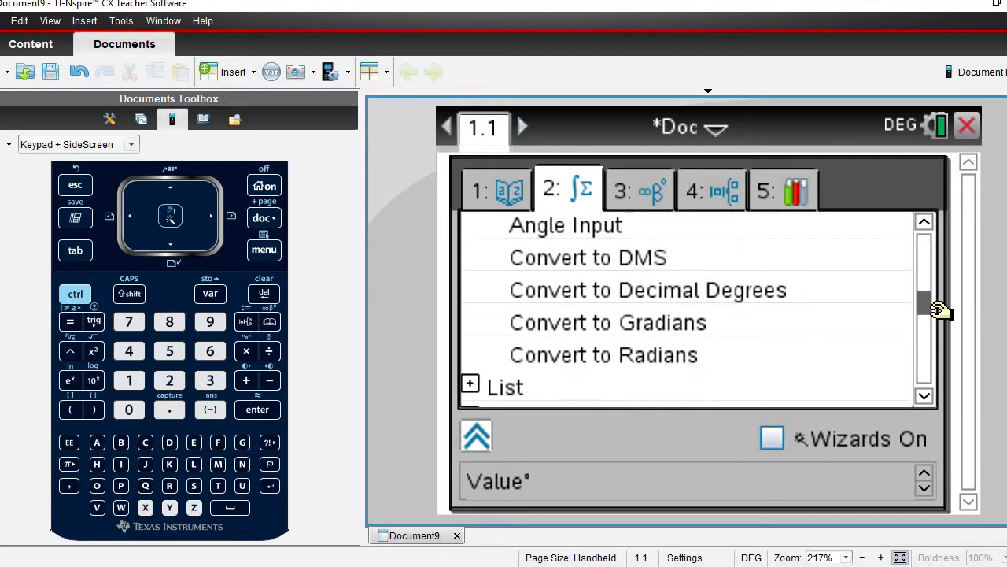
pyautogui.click(652, 258)
pyautogui.doubleClick(652, 259)
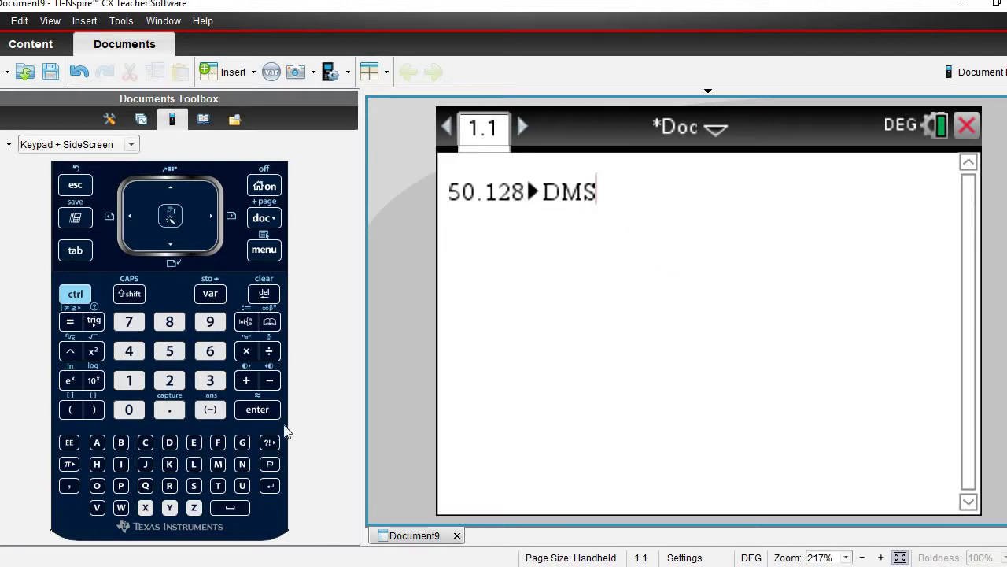
pyautogui.click(263, 414)
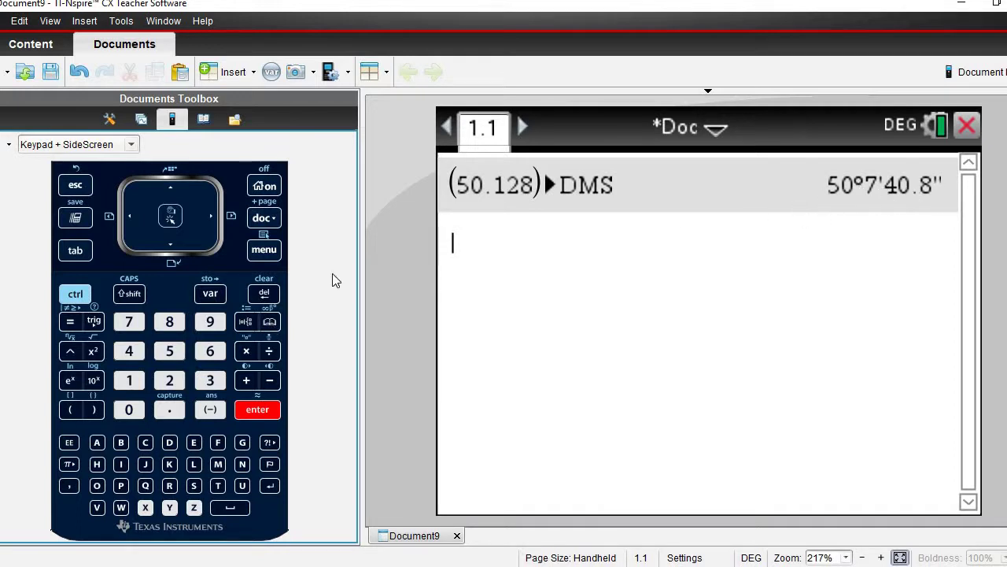
# - Insert a blank degrees-minutes-seconds template from the catalog on a new entry line
pyautogui.click(271, 324)
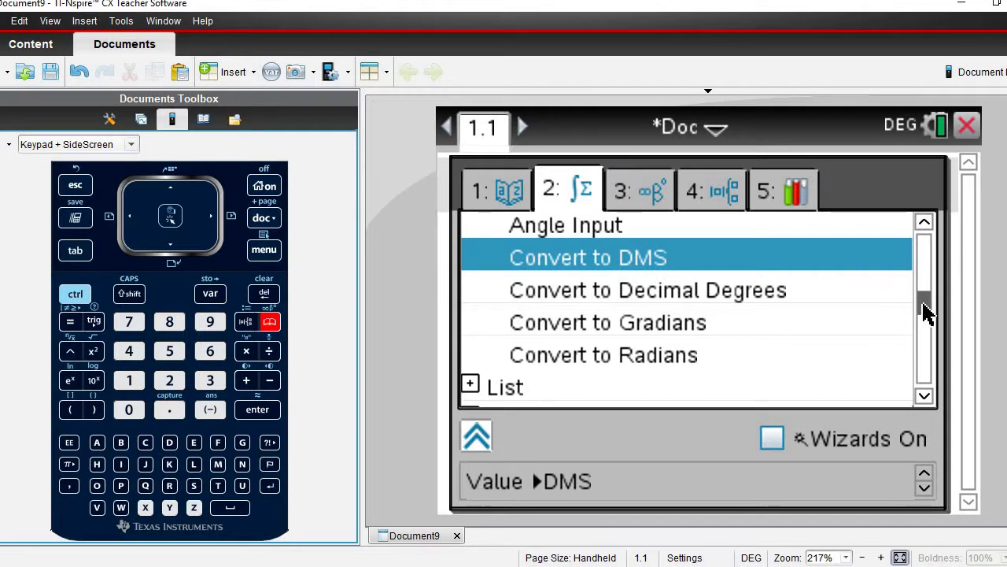
pyautogui.moveTo(921, 304); pyautogui.dragTo(926, 281)
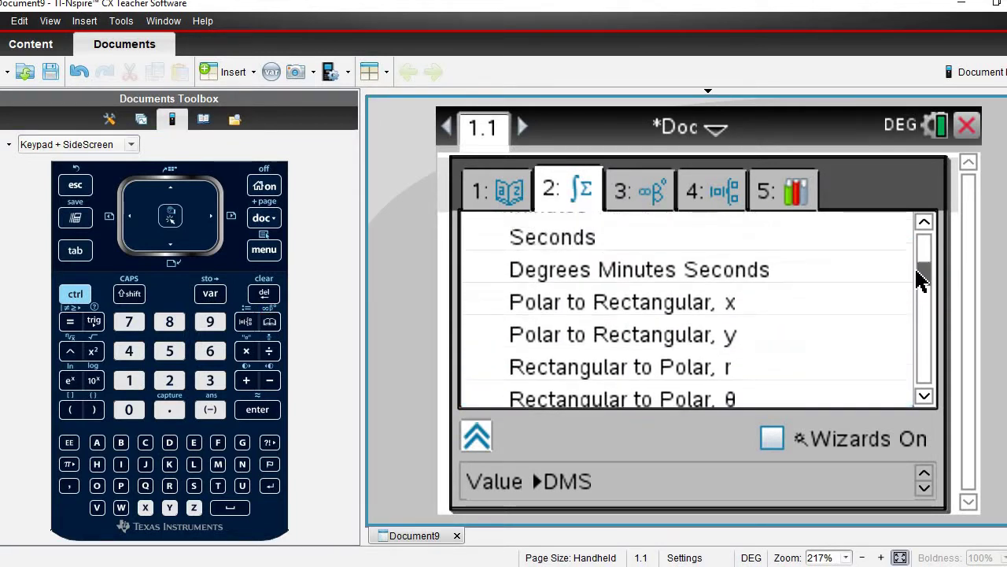
pyautogui.click(736, 275)
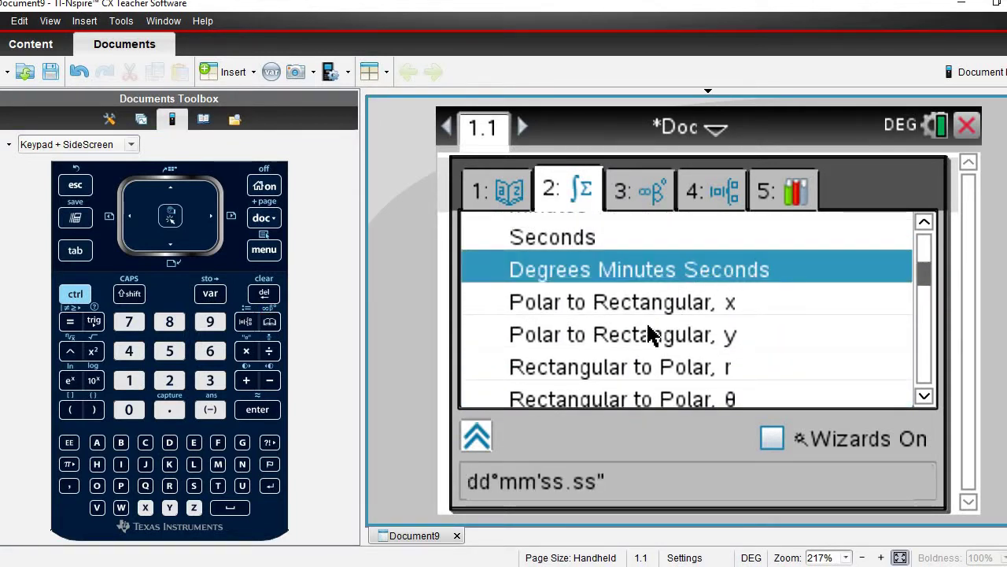
pyautogui.doubleClick(558, 275)
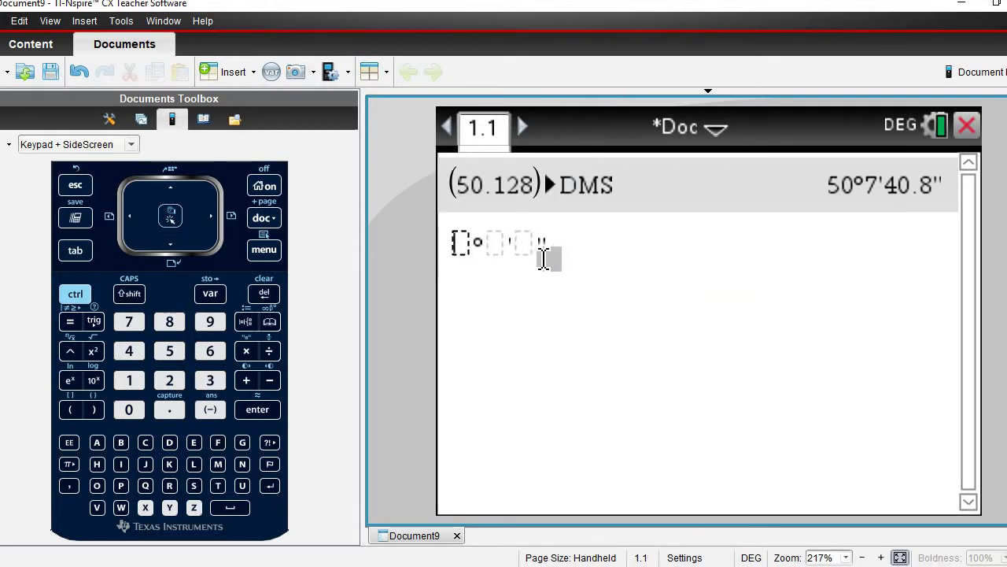
# - Fill the template with 25 degrees, 10 minutes and 15 seconds
pyautogui.click(169, 381)
pyautogui.click(169, 351)
pyautogui.click(210, 228)
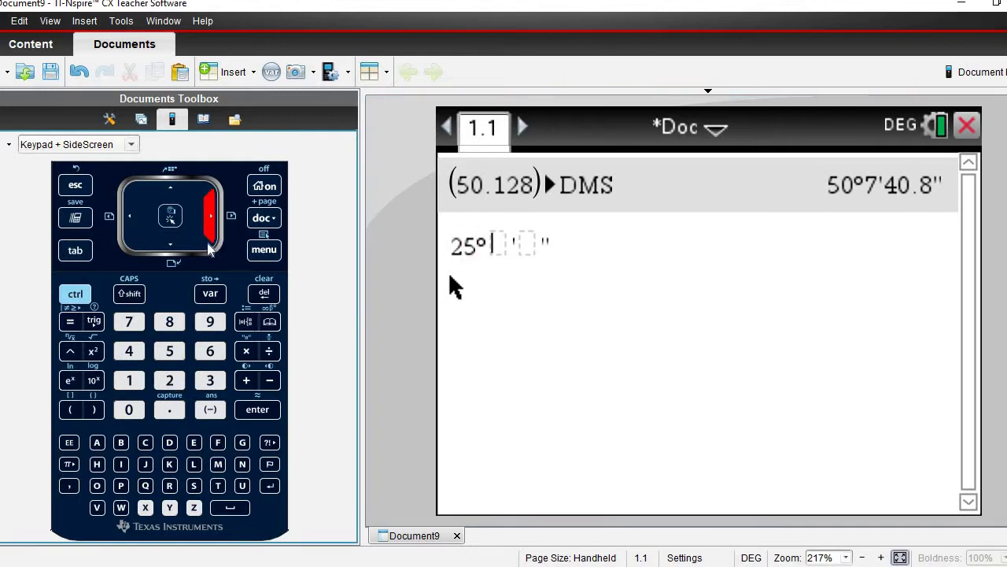
pyautogui.click(130, 381)
pyautogui.click(129, 409)
pyautogui.click(211, 223)
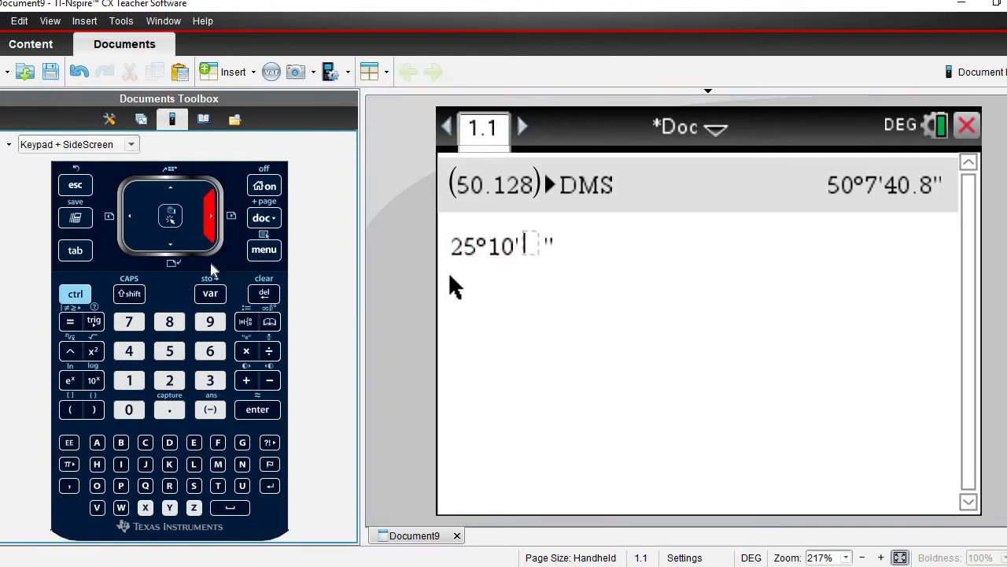
pyautogui.click(130, 381)
pyautogui.click(170, 351)
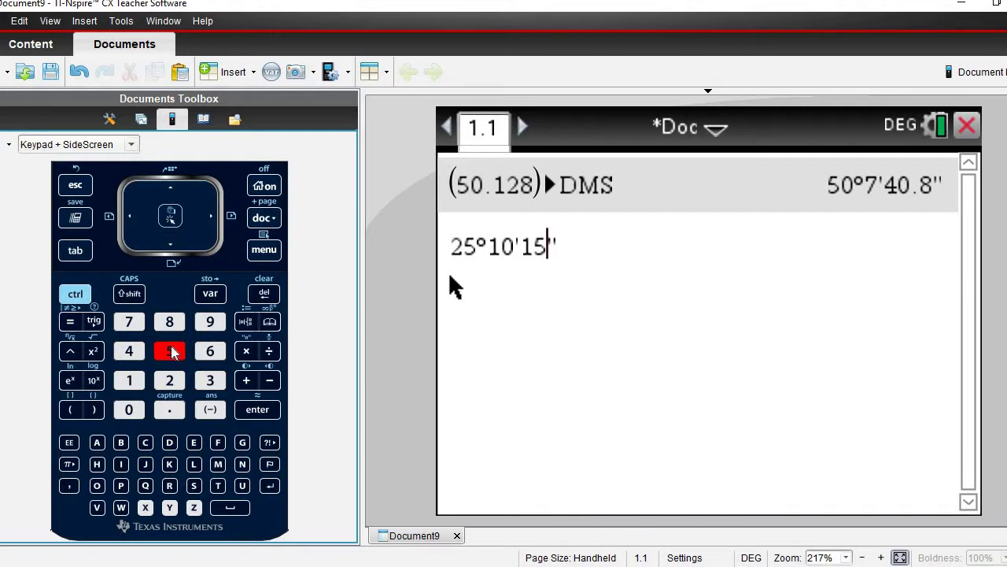
pyautogui.click(210, 223)
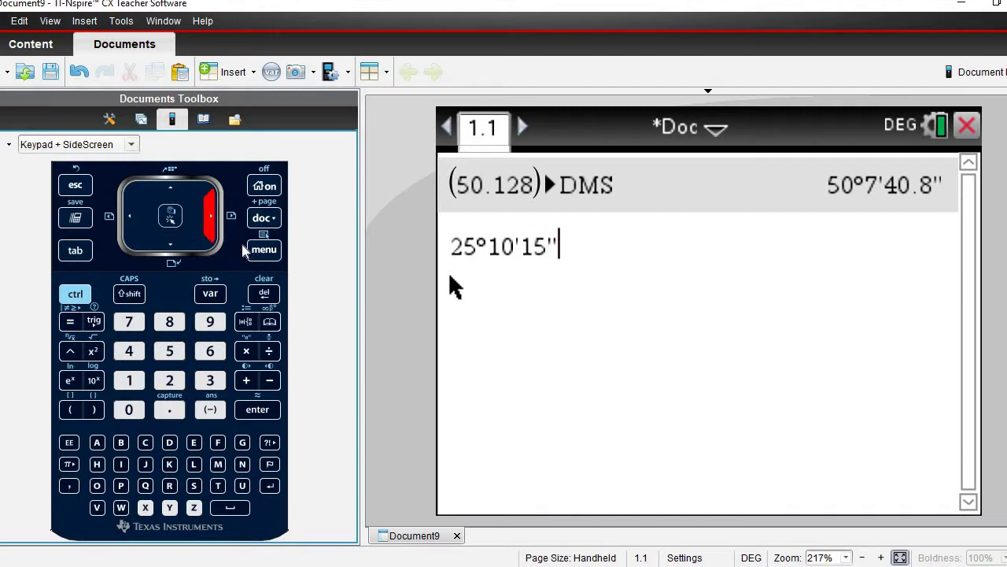
# - Append ▶DD to 25°10'15" from the catalog and evaluate it, giving 25.1708333333°
pyautogui.click(269, 323)
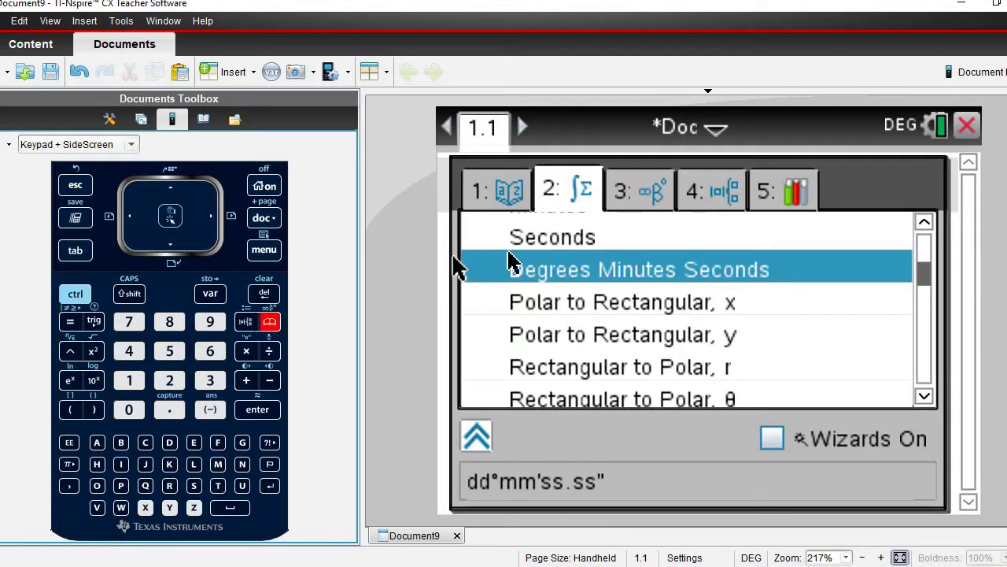
pyautogui.moveTo(927, 275); pyautogui.dragTo(928, 308)
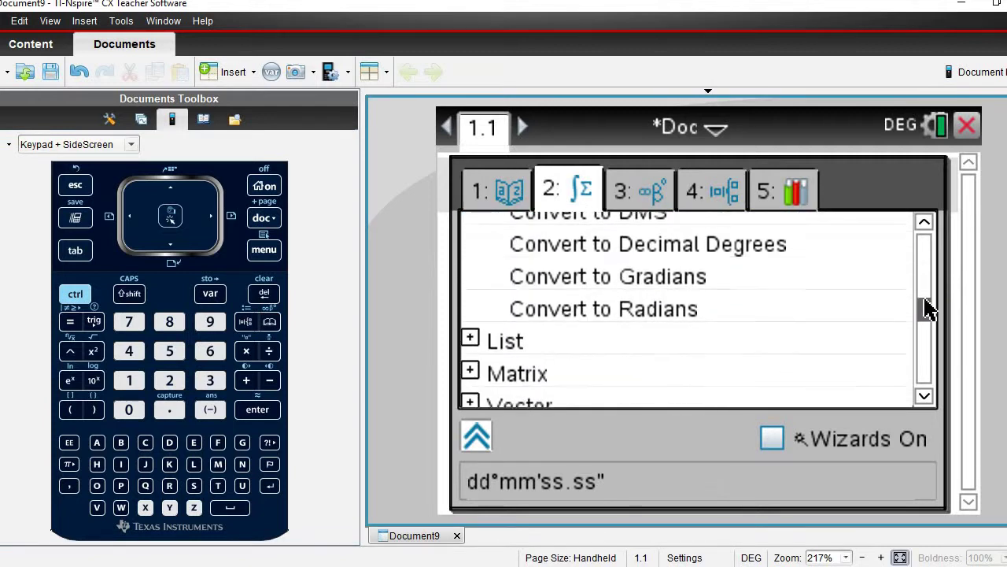
pyautogui.click(718, 254)
pyautogui.doubleClick(695, 256)
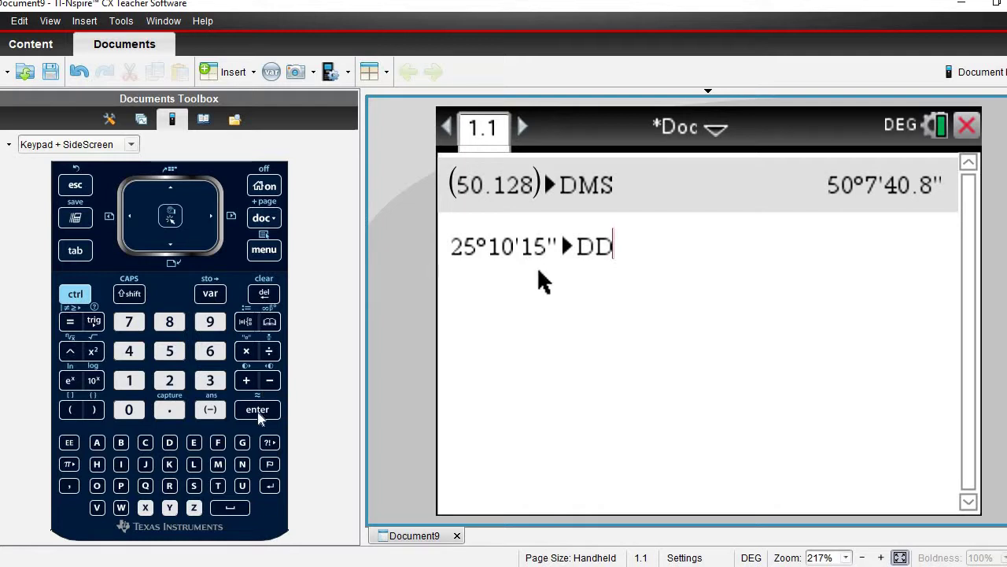
pyautogui.press('Return')
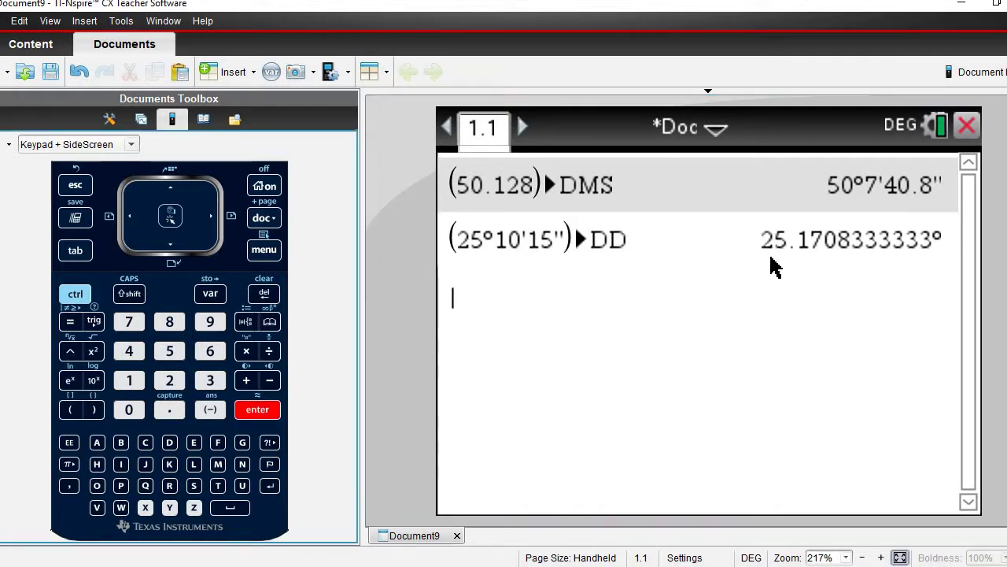